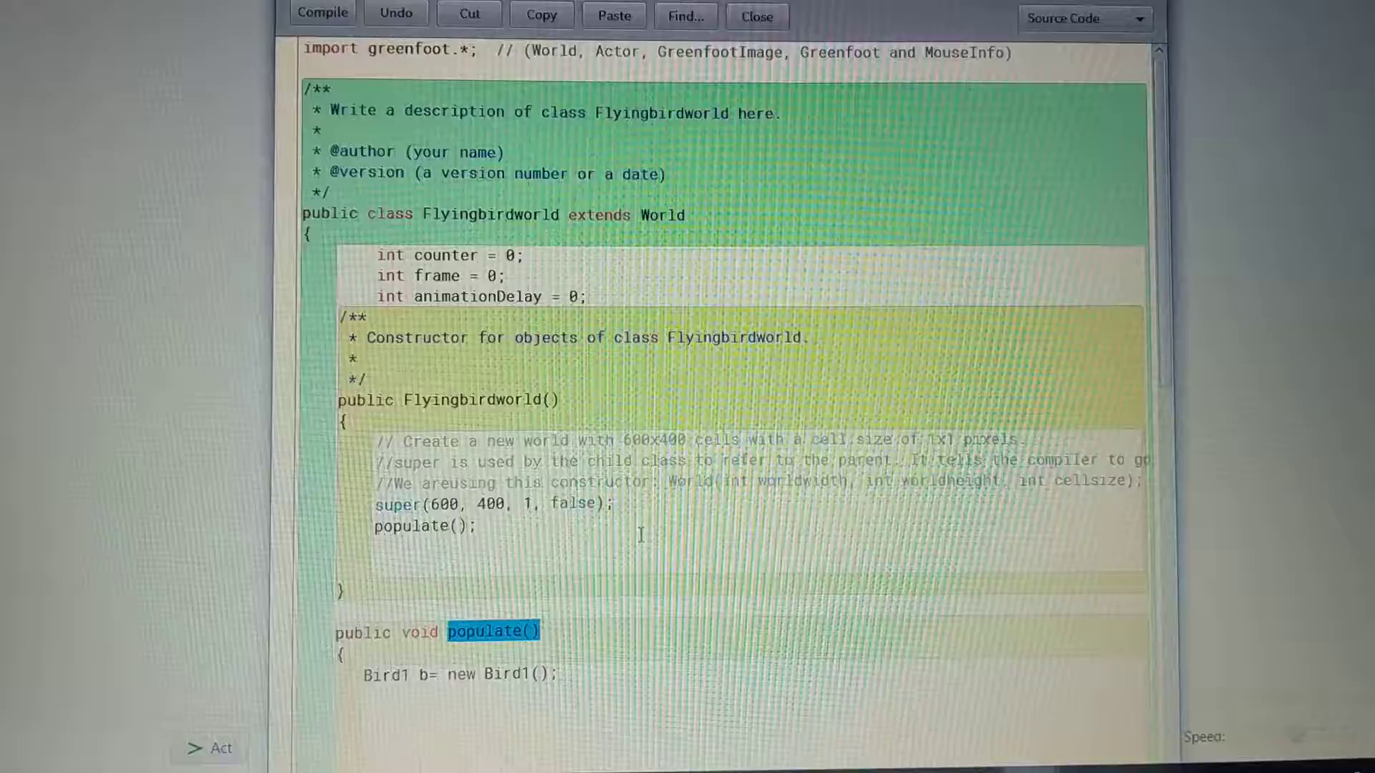
Start a new line below the Bird1 creation in populate() for the addObject call.
click(478, 663)
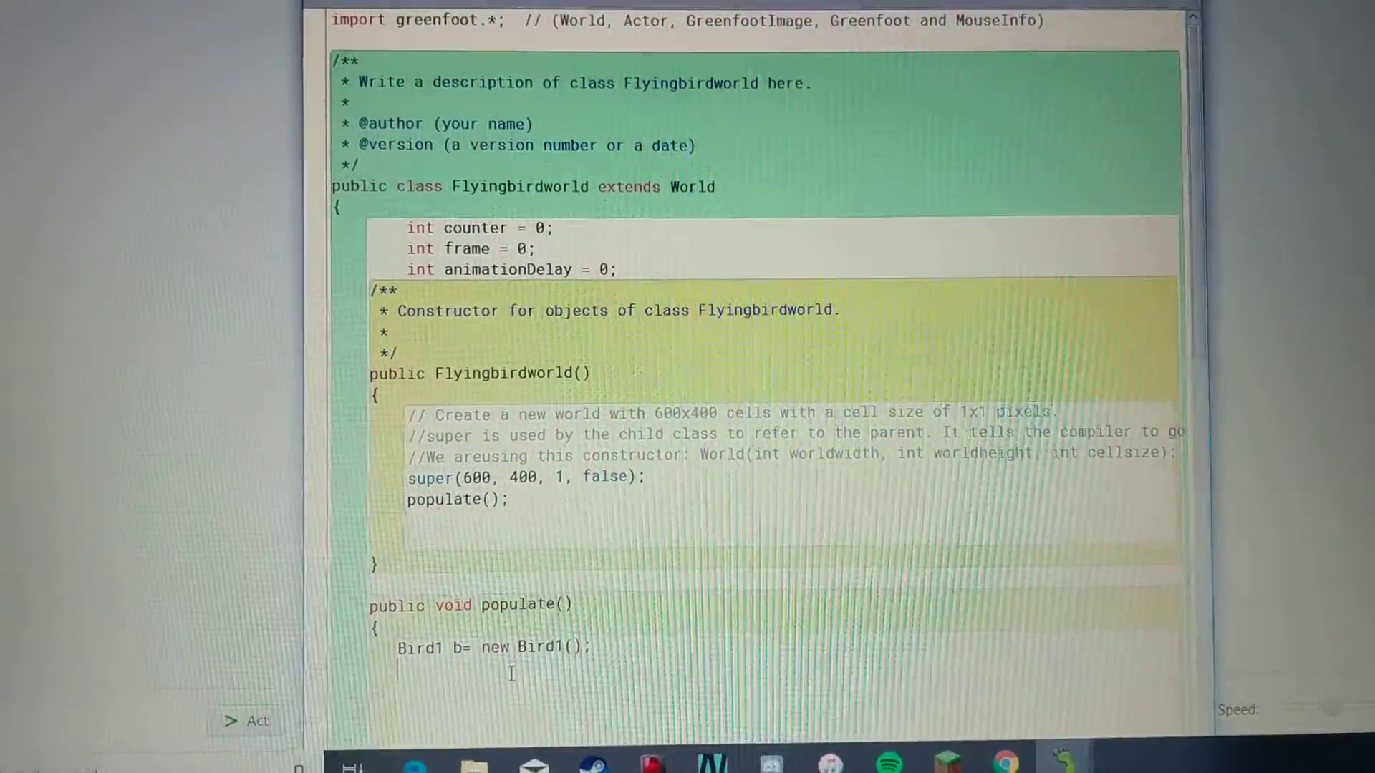
text(add)
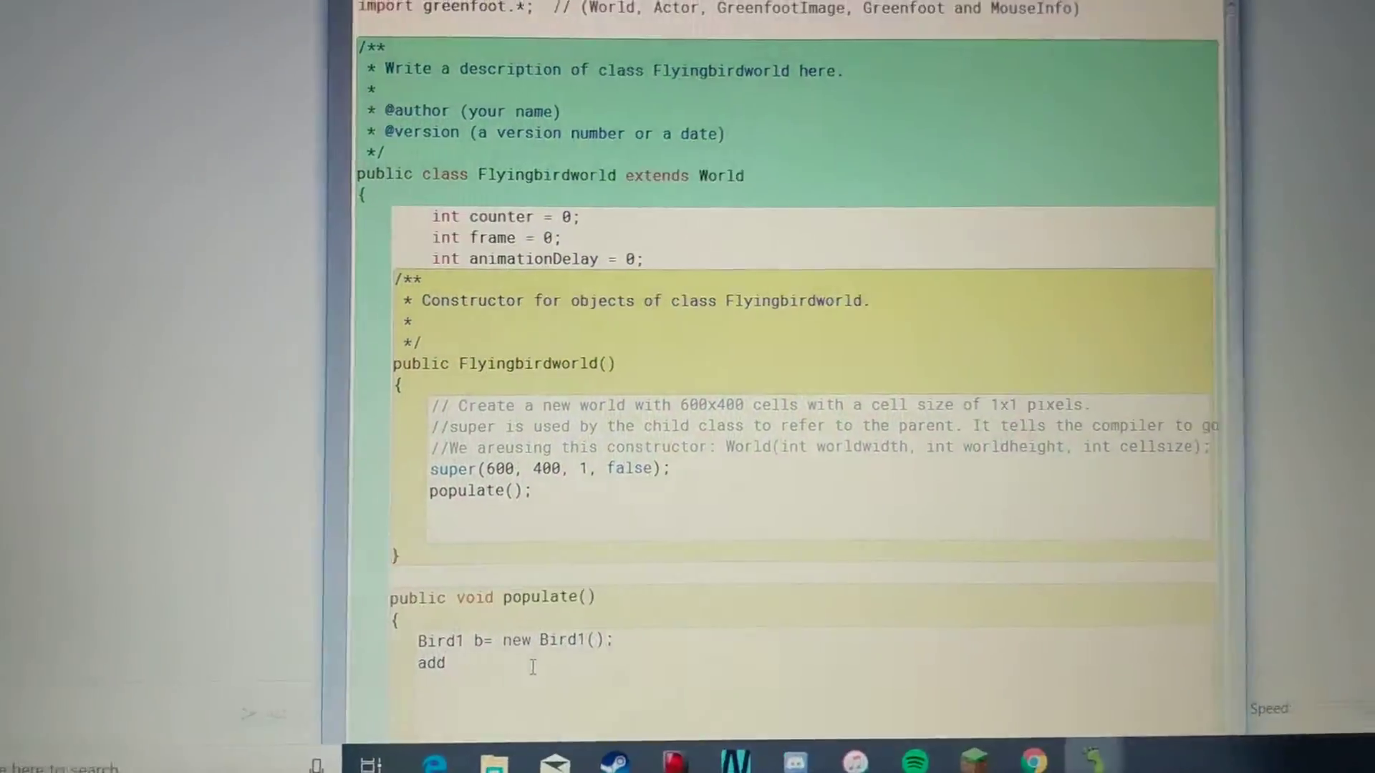
text(O)
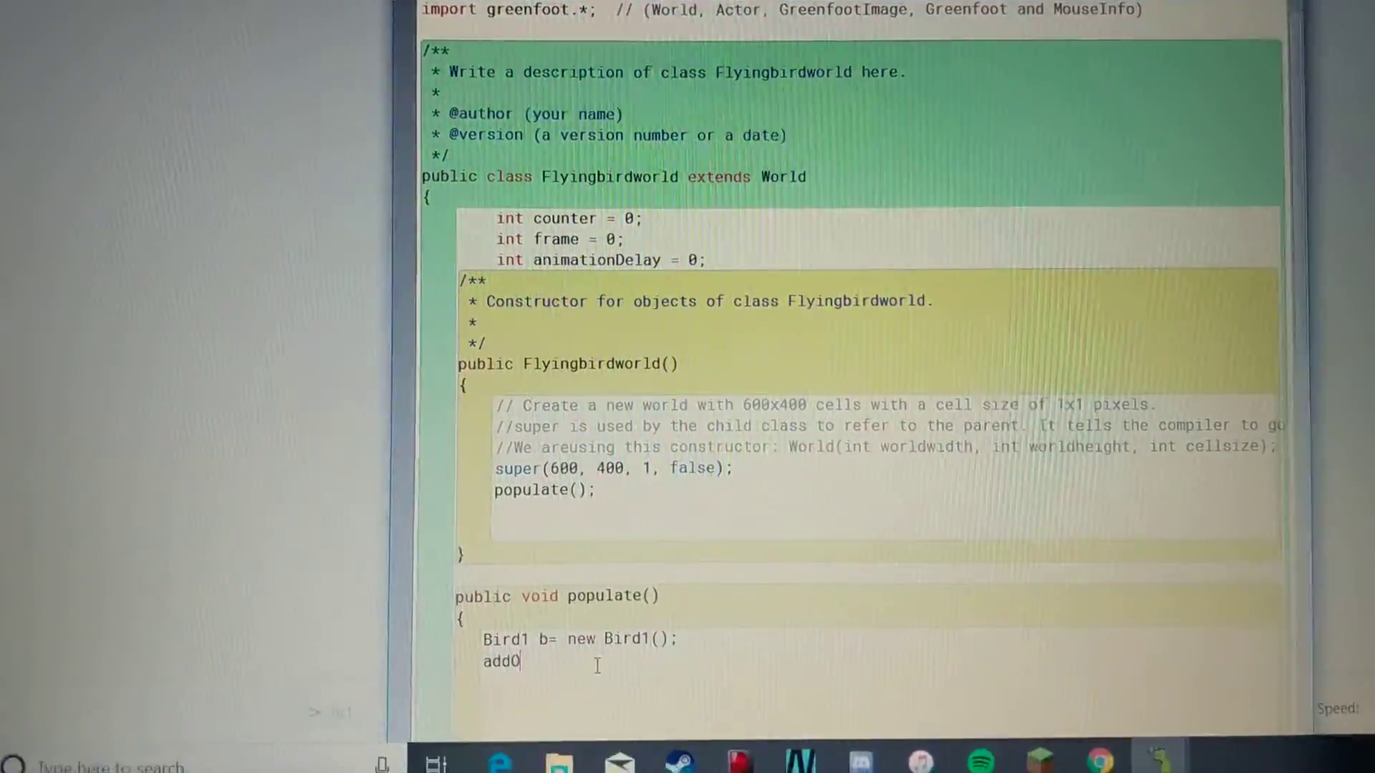
text(bj)
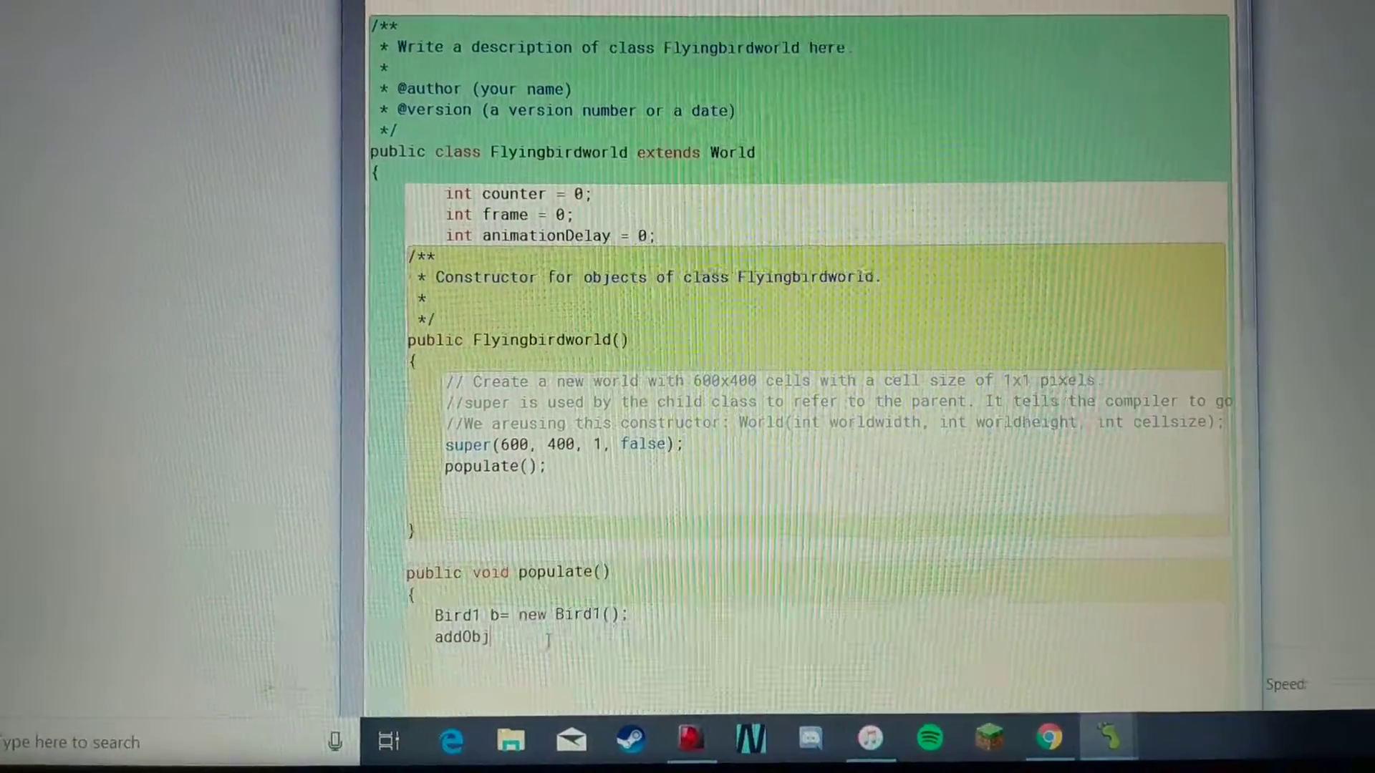
text(ect)
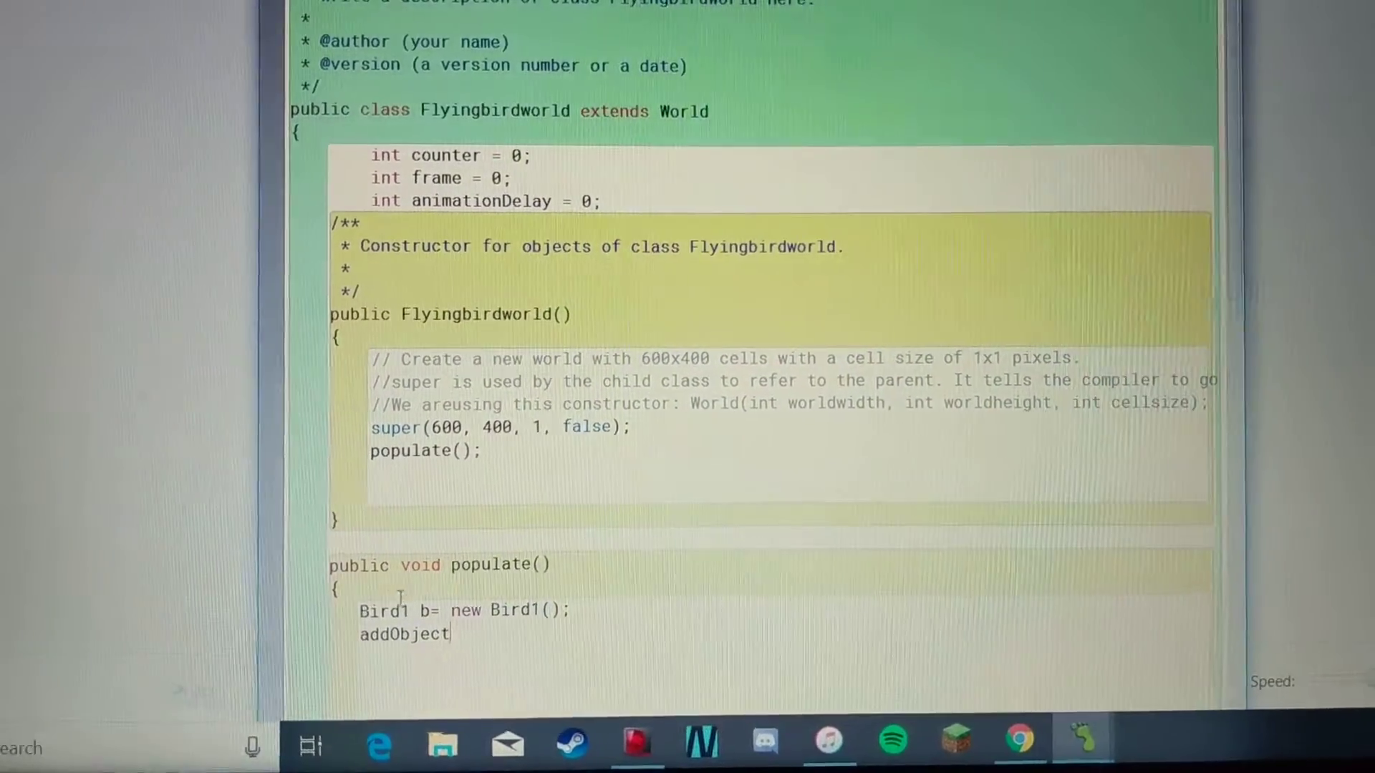
double_click(379, 616)
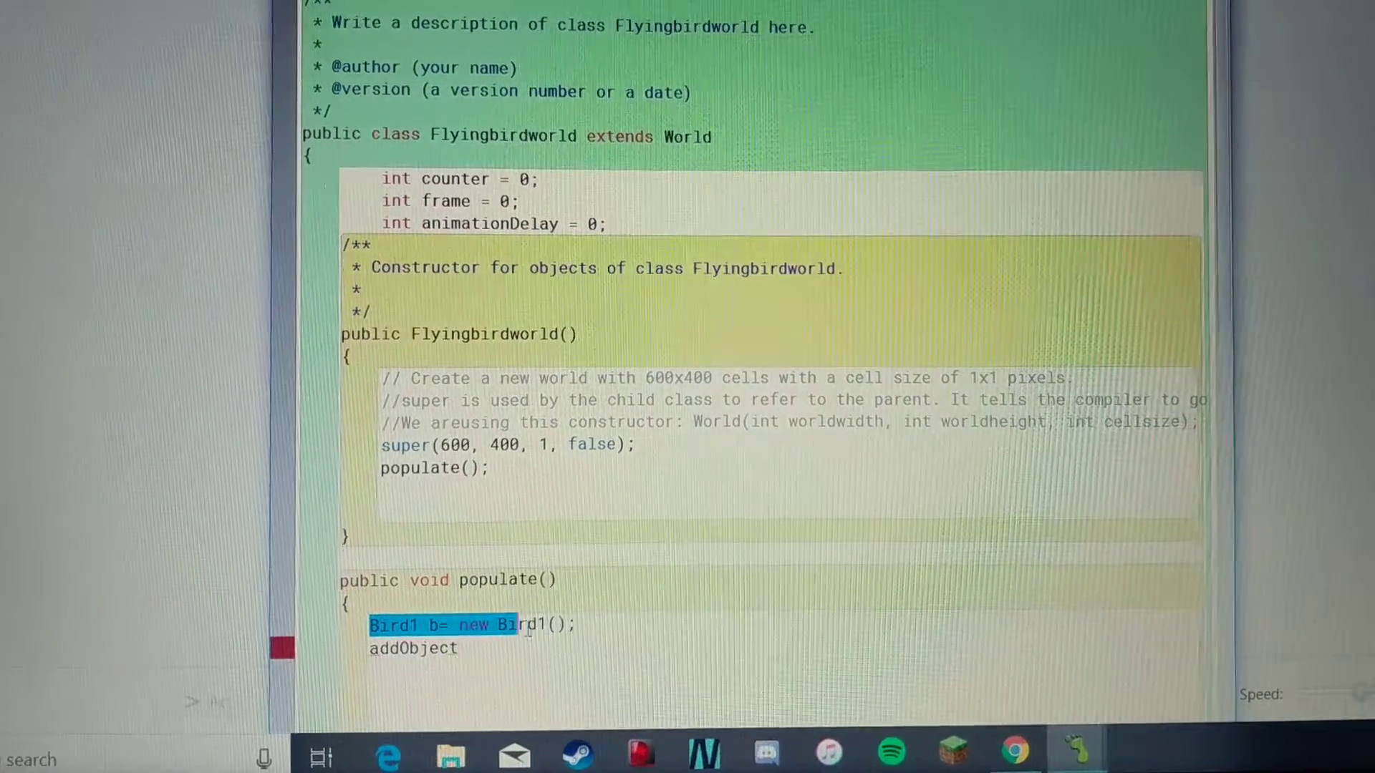
drag(527, 630, 575, 618)
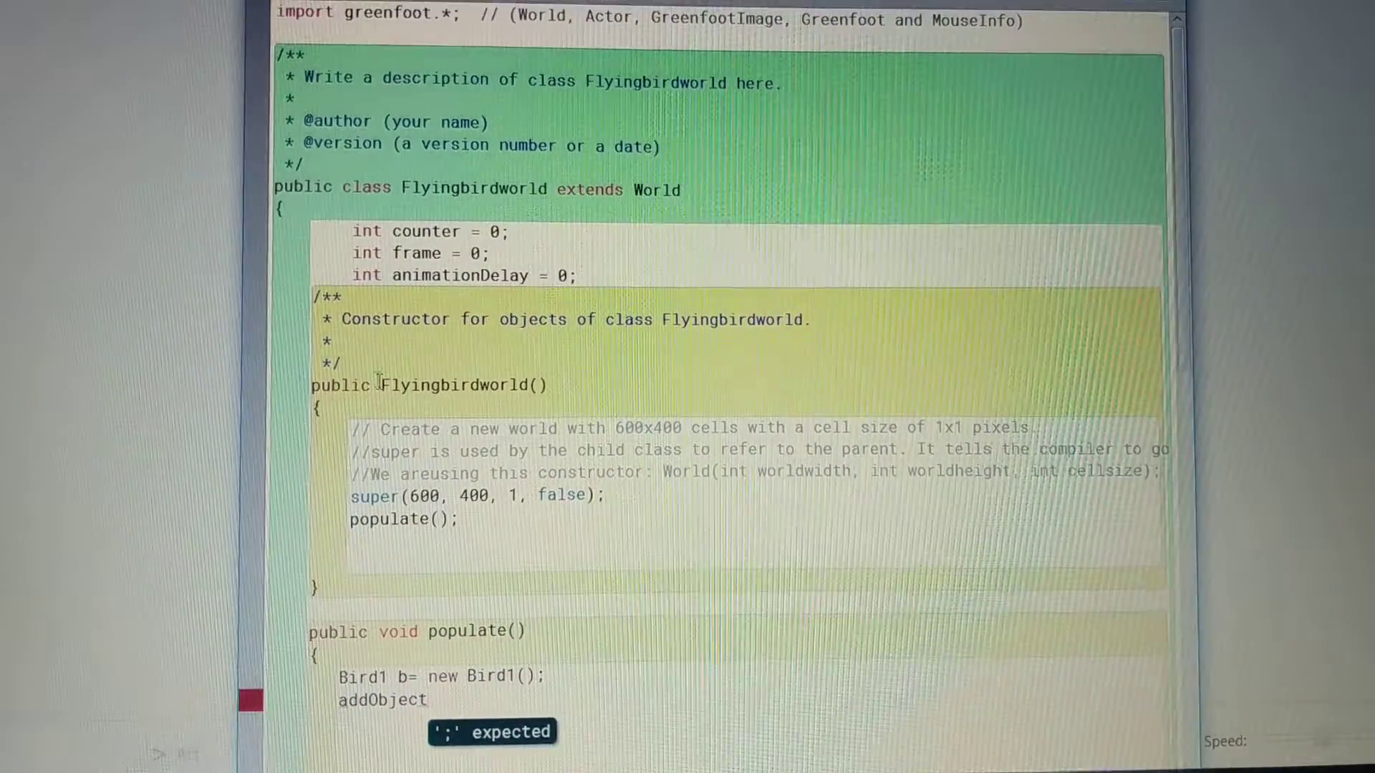
drag(406, 384, 542, 389)
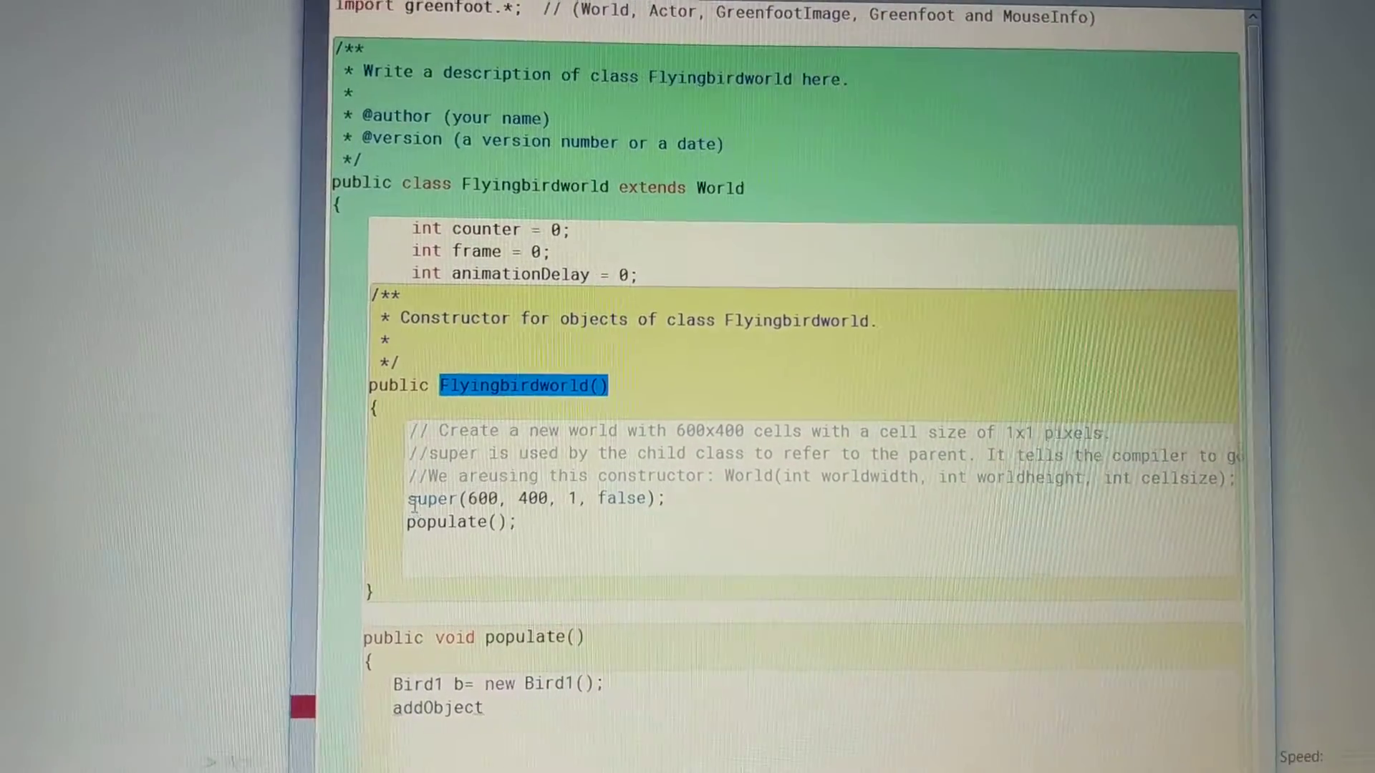
double_click(435, 513)
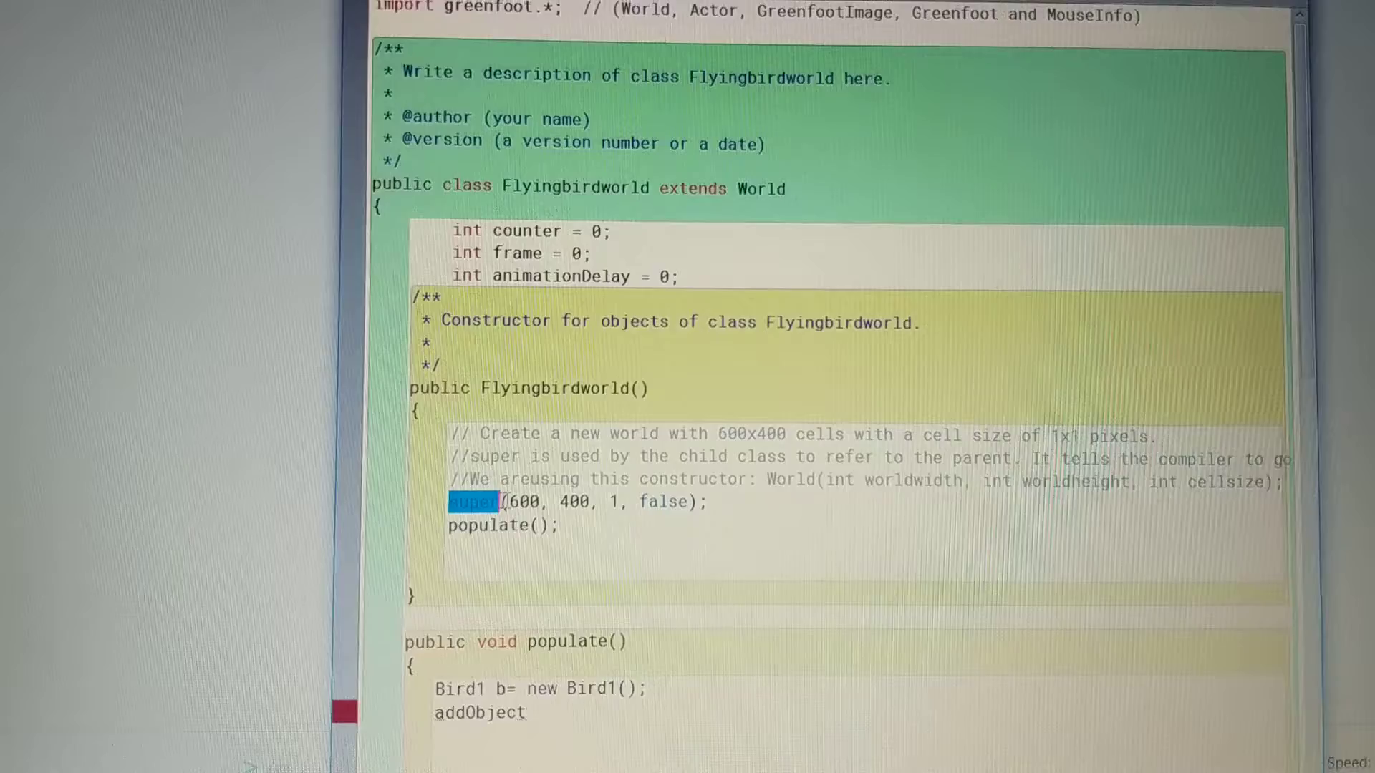
click(534, 502)
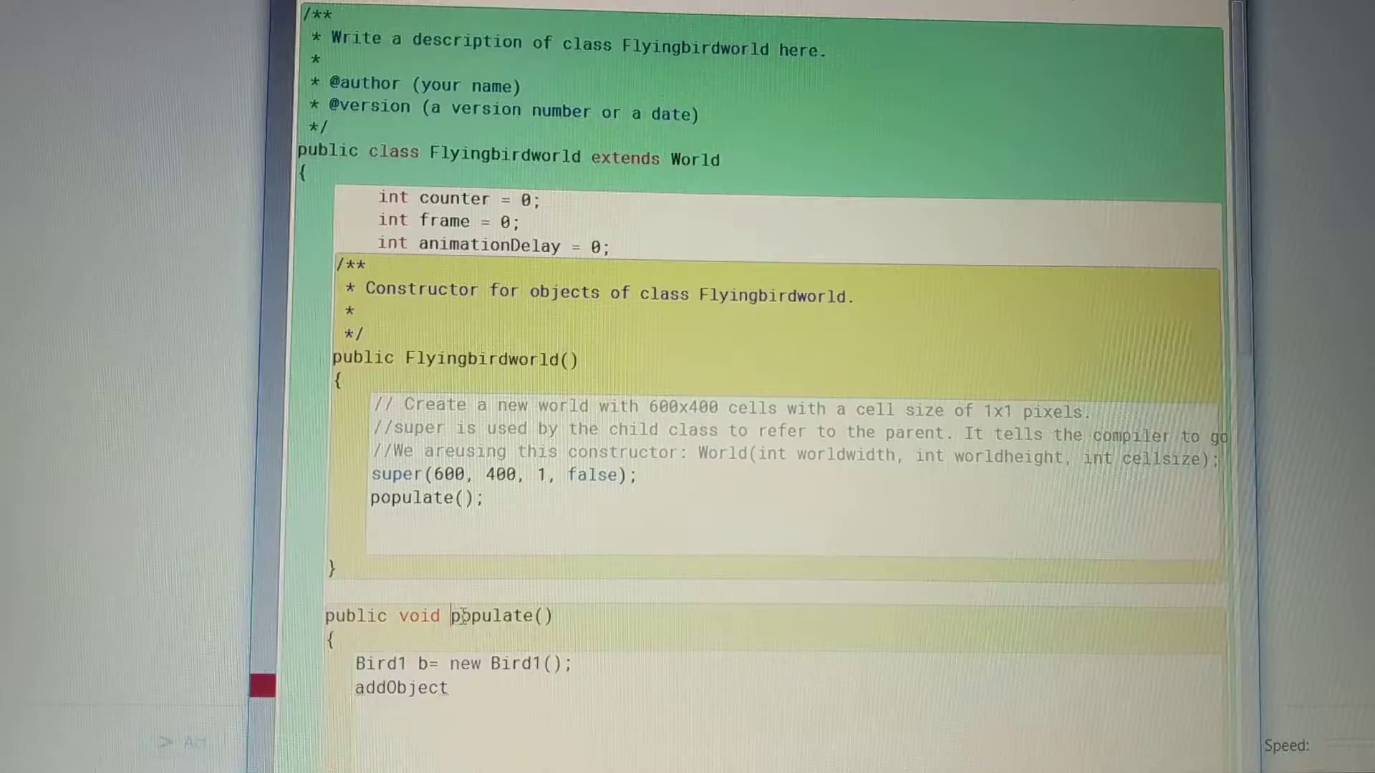
double_click(506, 630)
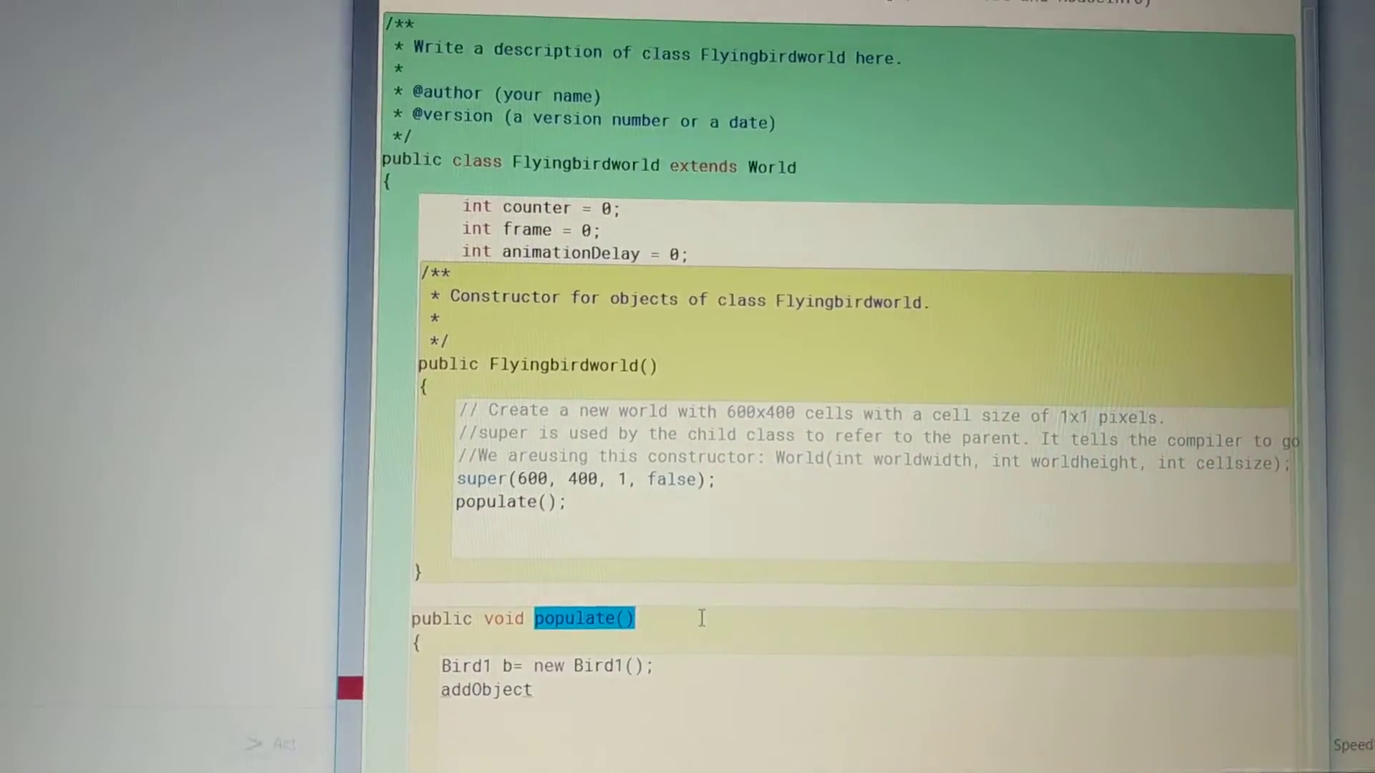
click(462, 709)
double_click(451, 719)
text((b,40, 200);)
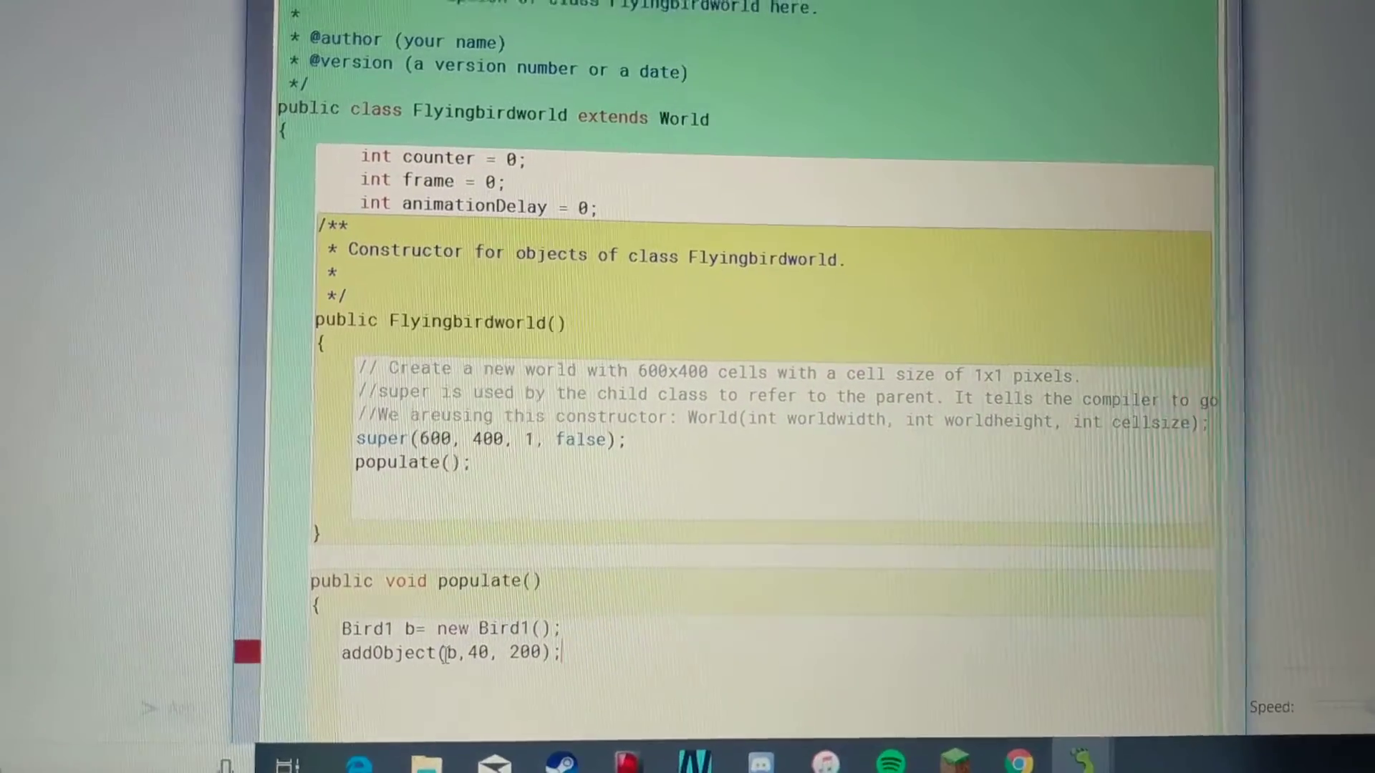
Highlight and then deselect the addObject arguments b, 40, 200.
drag(448, 650, 577, 635)
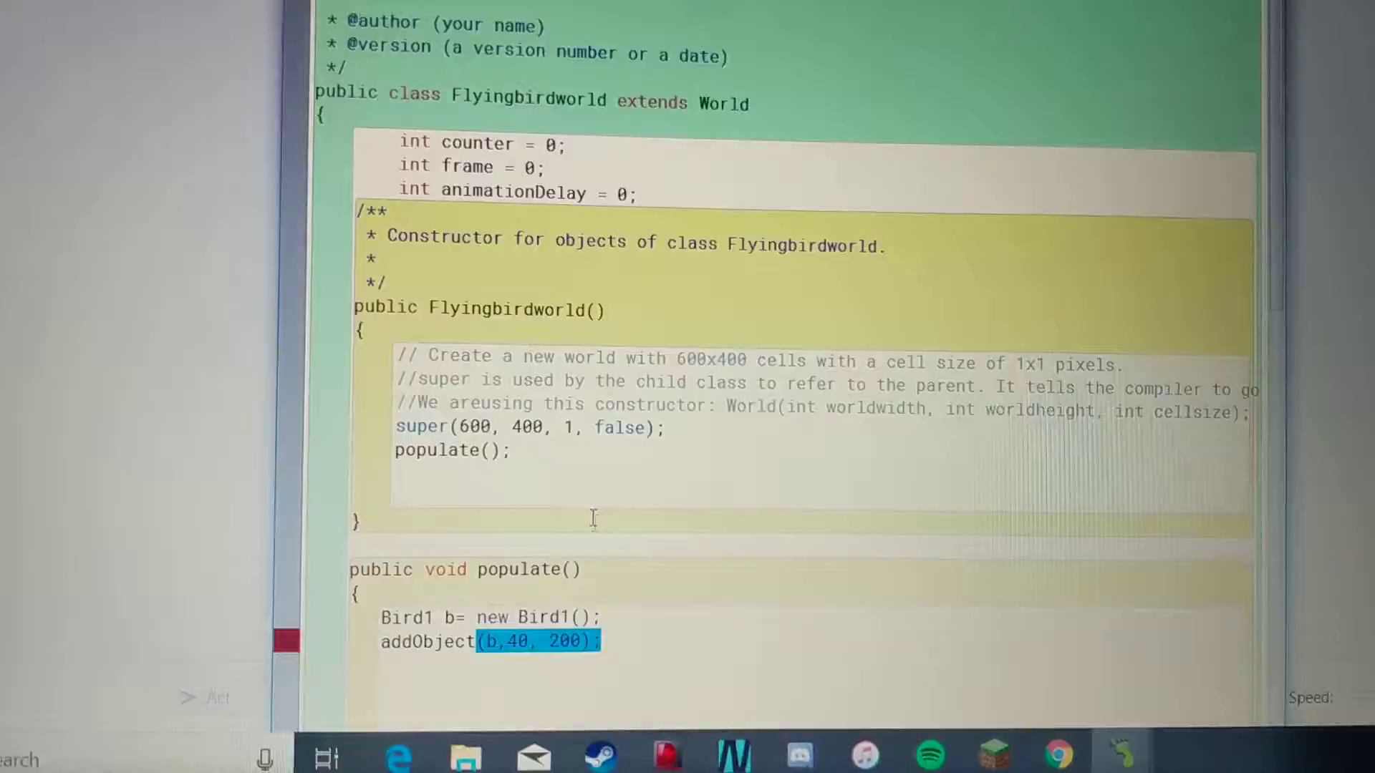
click(335, 516)
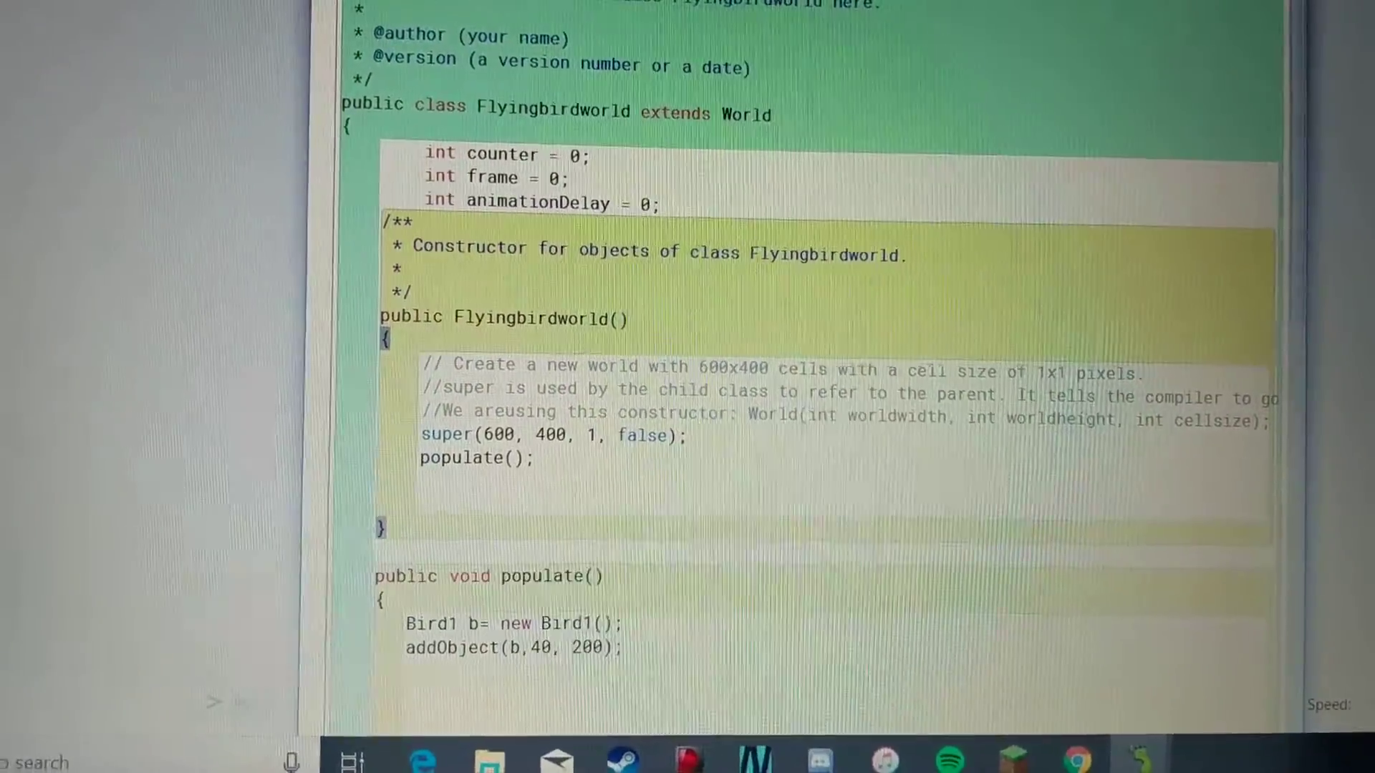